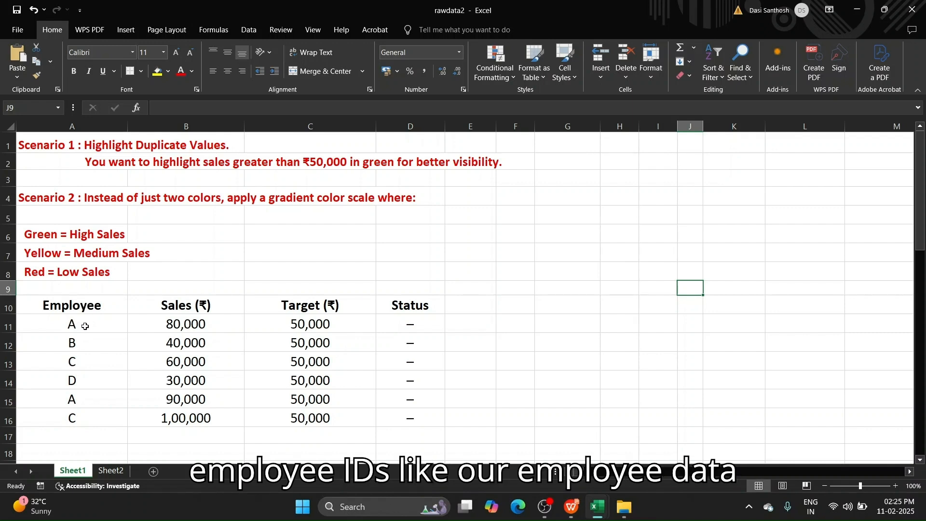
Select the employee cells A11:A16 and start a conditional formatting rule that highlights Duplicate Values.
{"action": "left_click", "coordinate": [85, 327]}
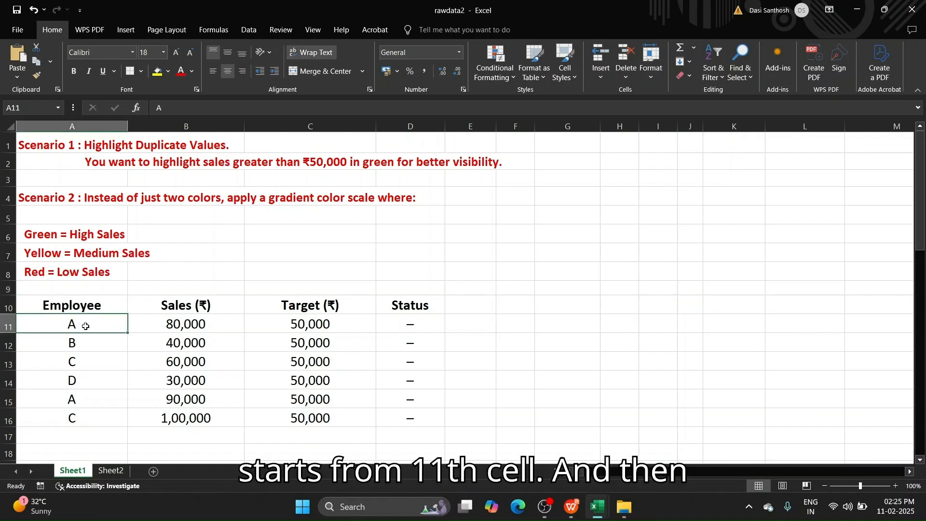
{"action": "left_click", "coordinate": [82, 420]}
{"action": "left_click", "coordinate": [91, 325]}
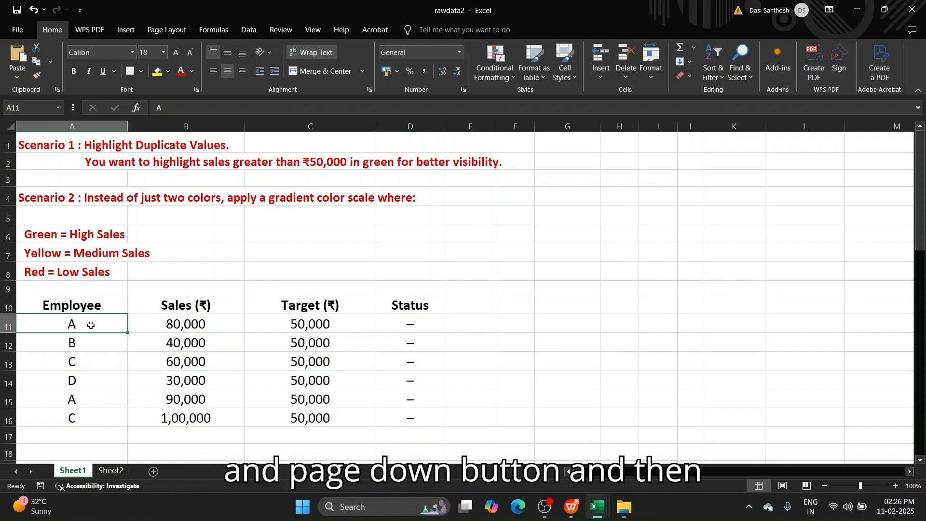
{"action": "key", "text": "shift+Down"}
{"action": "key", "text": "shift+Down"}
{"action": "key", "text": "shift+Down"}
{"action": "key", "text": "shift+Down"}
{"action": "key", "text": "shift+Down"}
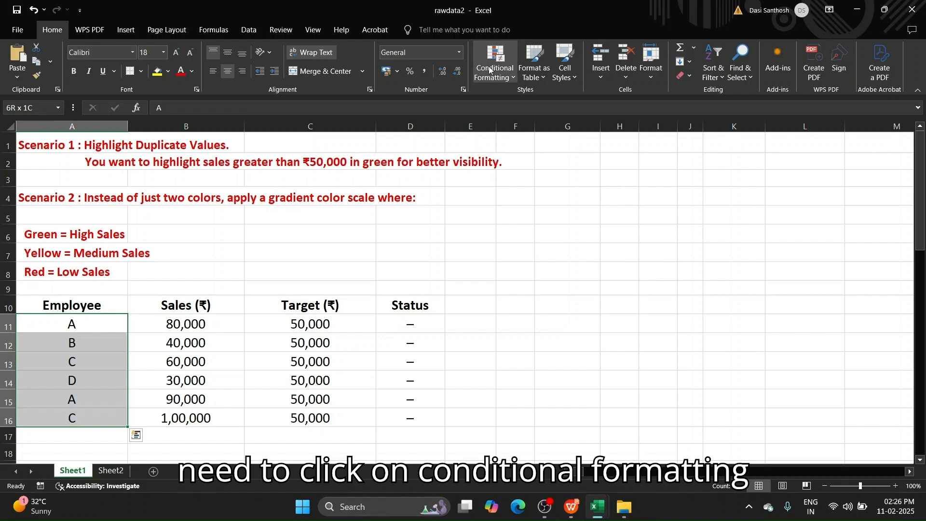
{"action": "left_click", "coordinate": [502, 58]}
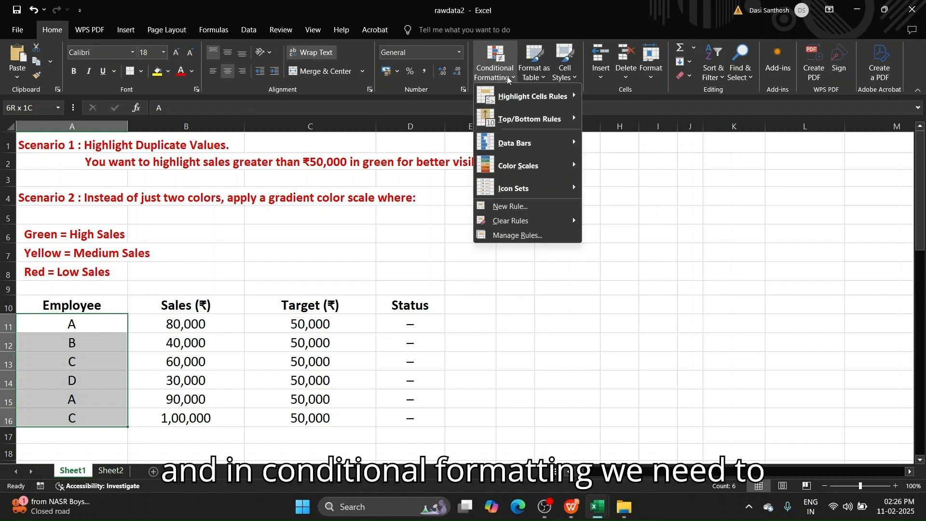
{"action": "left_click", "coordinate": [512, 98]}
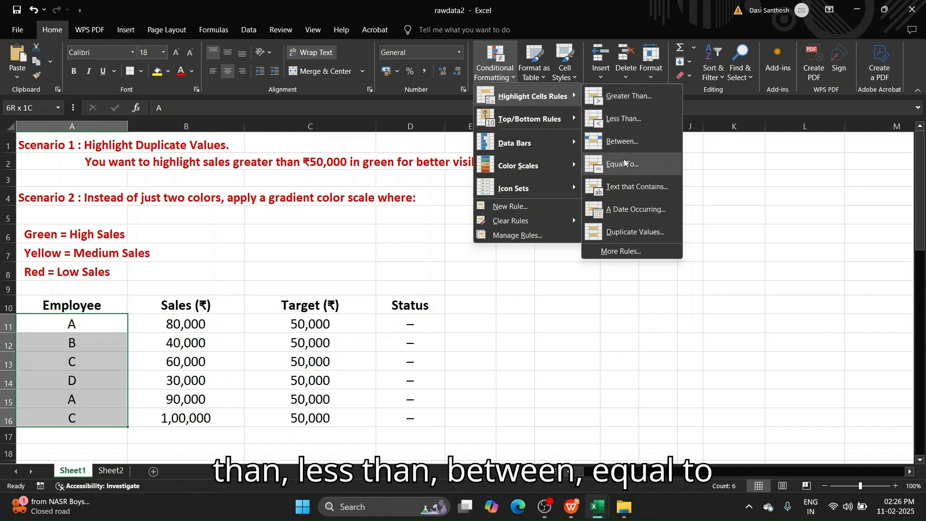
{"action": "left_click", "coordinate": [647, 232]}
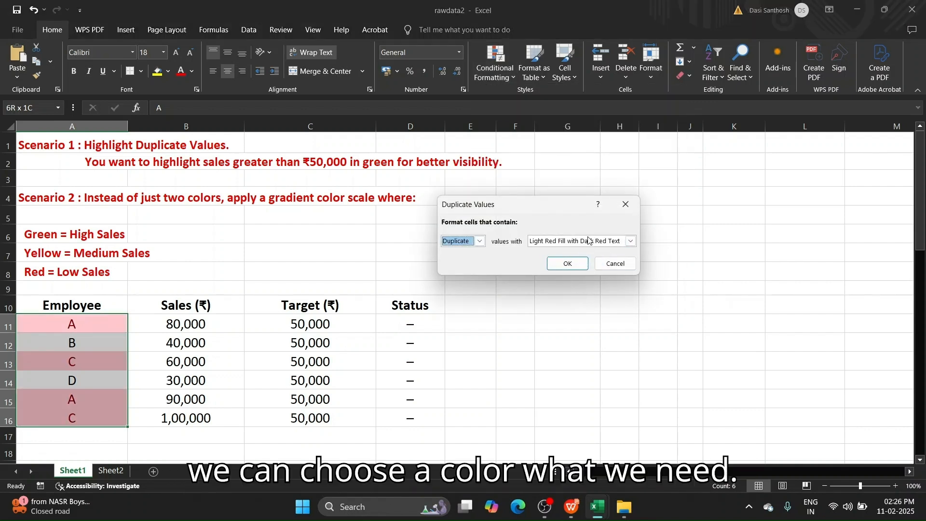
Give the duplicate employee values a custom format with the standard green font color and apply the rule.
{"action": "left_click", "coordinate": [632, 243]}
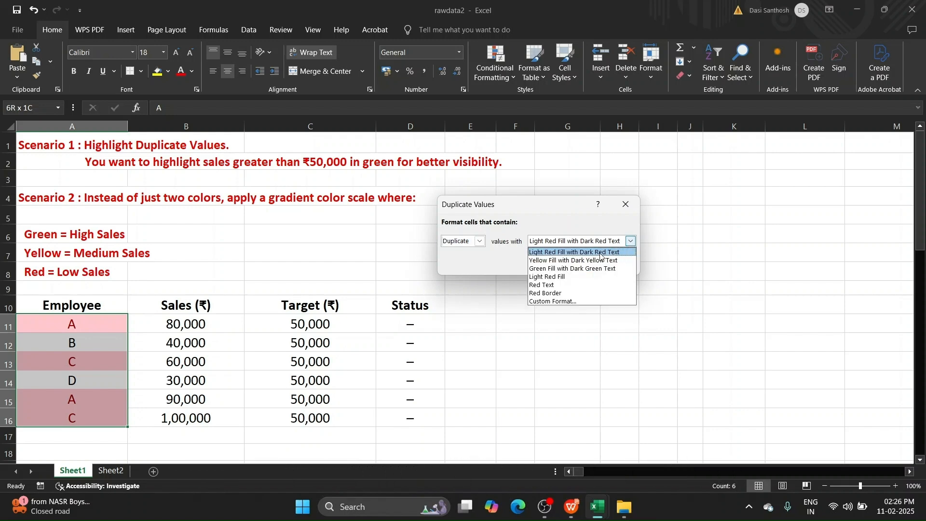
{"action": "left_click", "coordinate": [576, 301]}
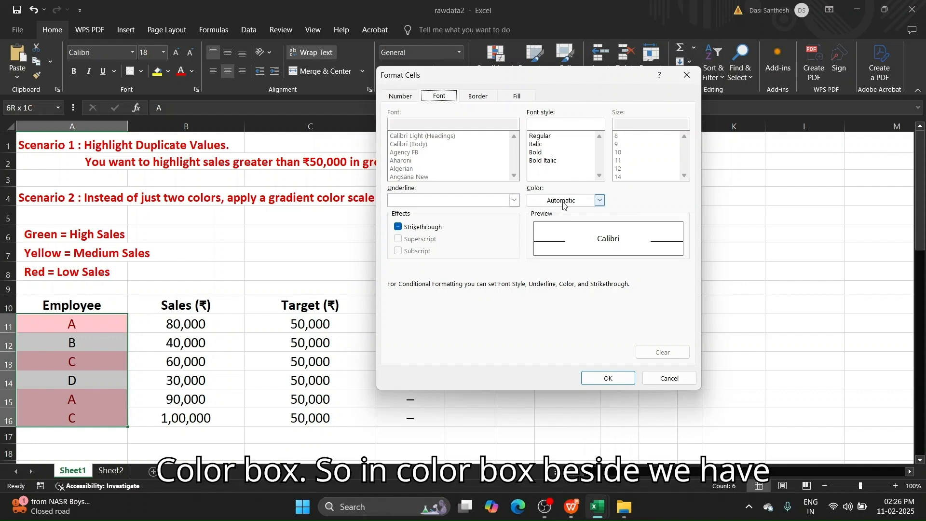
{"action": "left_click", "coordinate": [601, 200]}
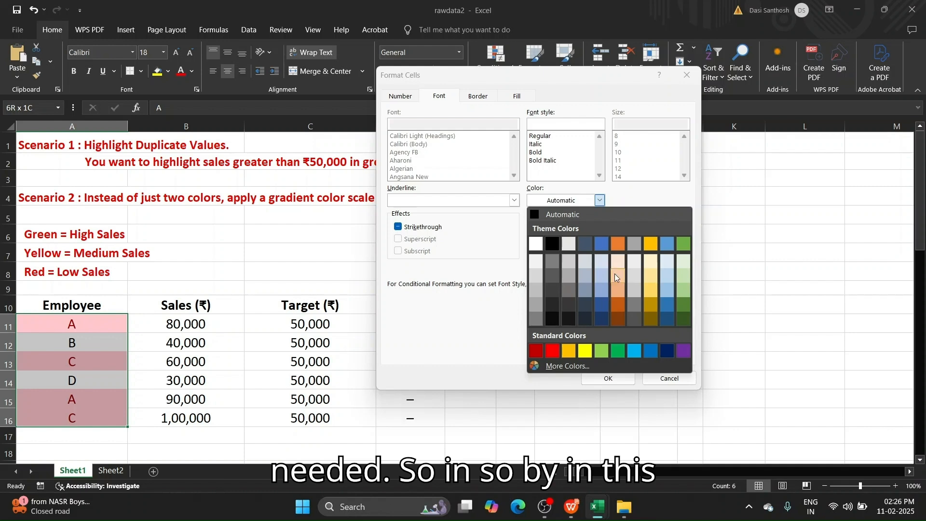
{"action": "left_click", "coordinate": [618, 351]}
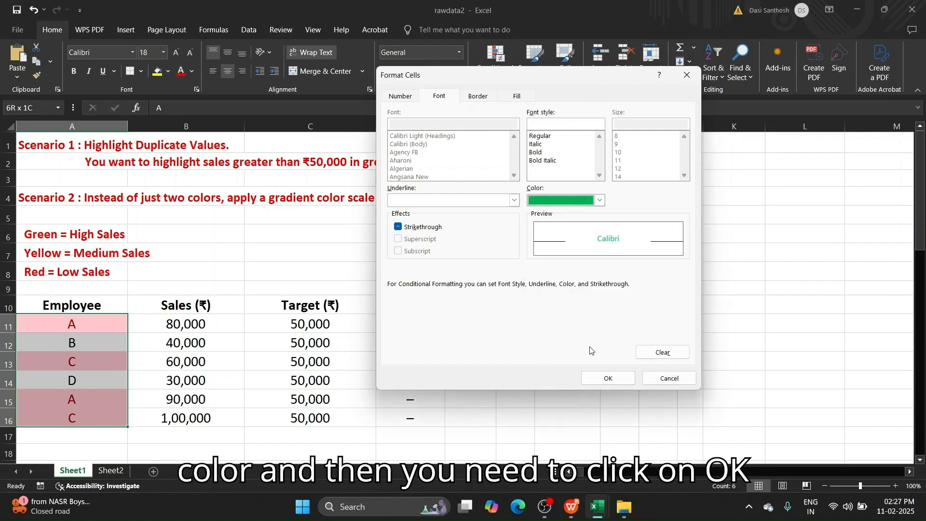
{"action": "left_click", "coordinate": [600, 379]}
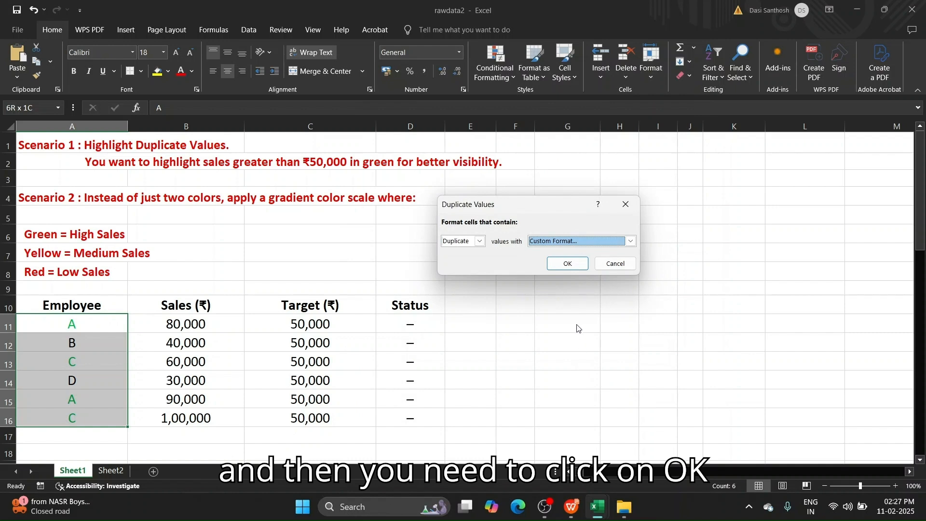
{"action": "left_click", "coordinate": [568, 264]}
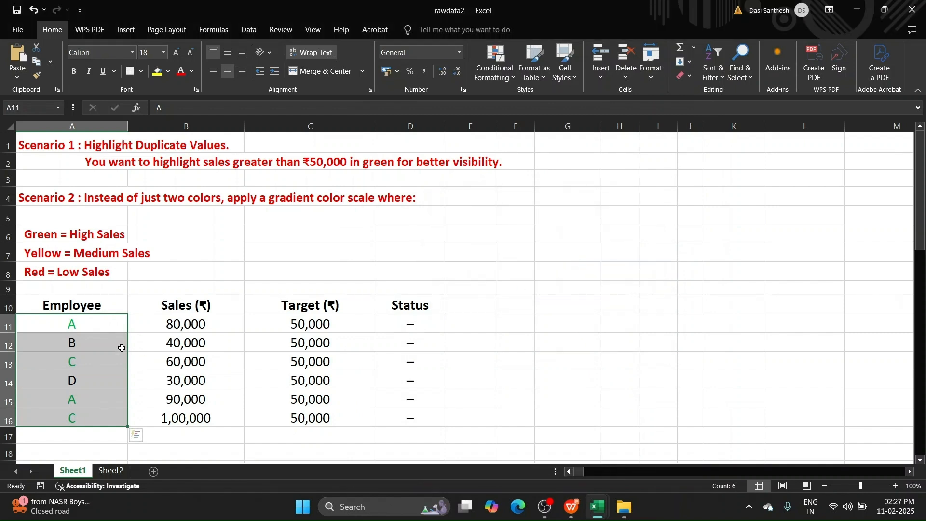
Check the highlighting of the repeated A and C entries in the Employee column.
{"action": "left_click", "coordinate": [161, 271]}
{"action": "left_click", "coordinate": [81, 324]}
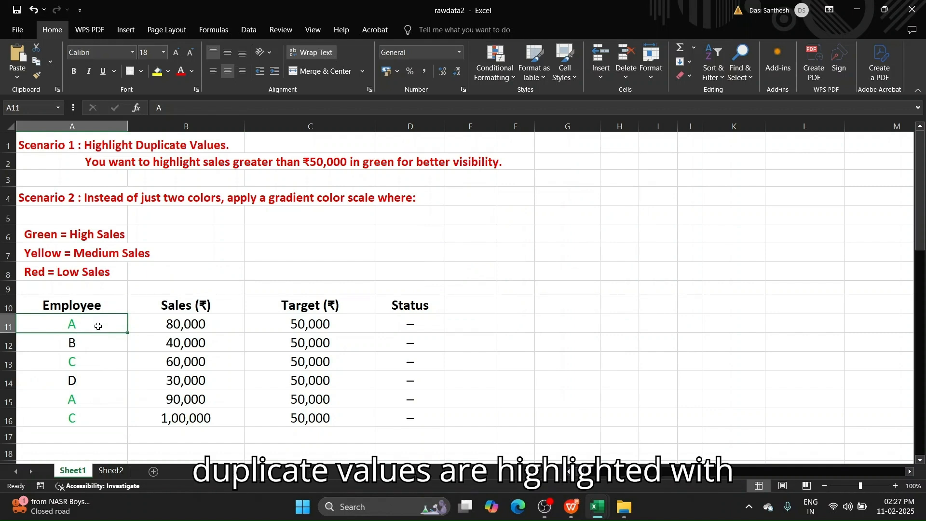
{"action": "left_click", "coordinate": [81, 362]}
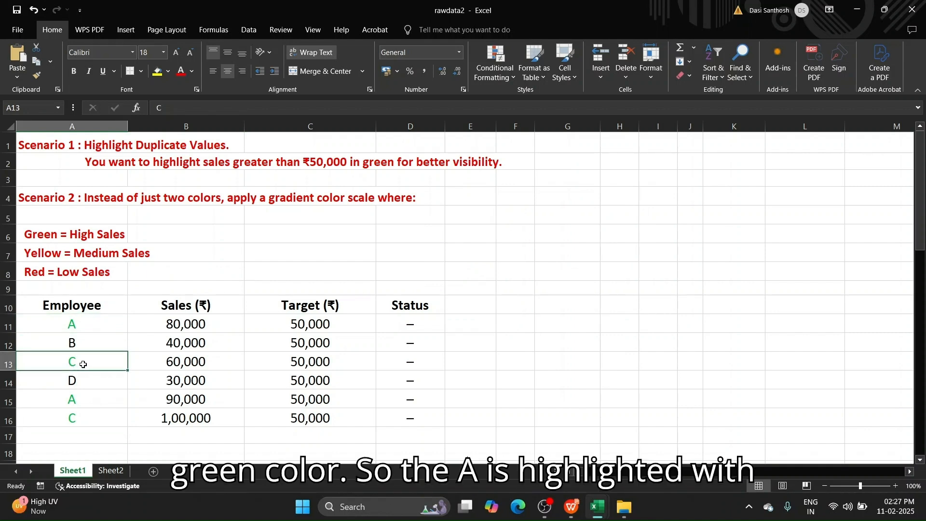
{"action": "left_click", "coordinate": [97, 323]}
{"action": "left_click", "coordinate": [76, 394]}
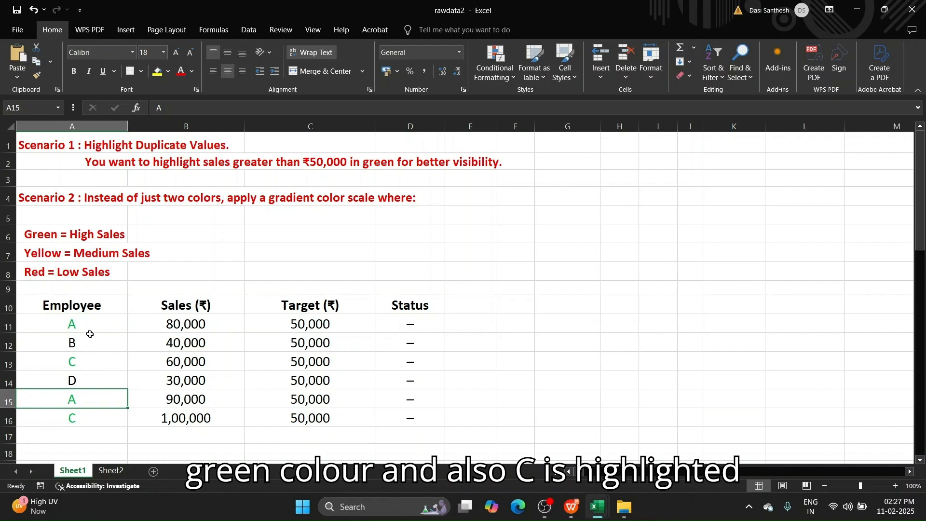
{"action": "left_click", "coordinate": [92, 363]}
{"action": "left_click", "coordinate": [72, 418]}
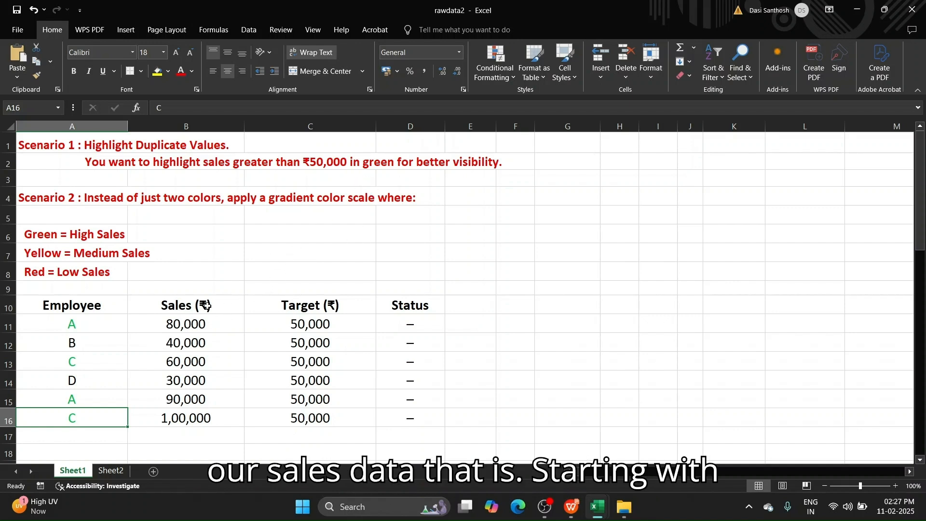
Select the sales values B11:B16 and start a Greater Than highlight rule with a threshold of 50000.
{"action": "left_click", "coordinate": [192, 323]}
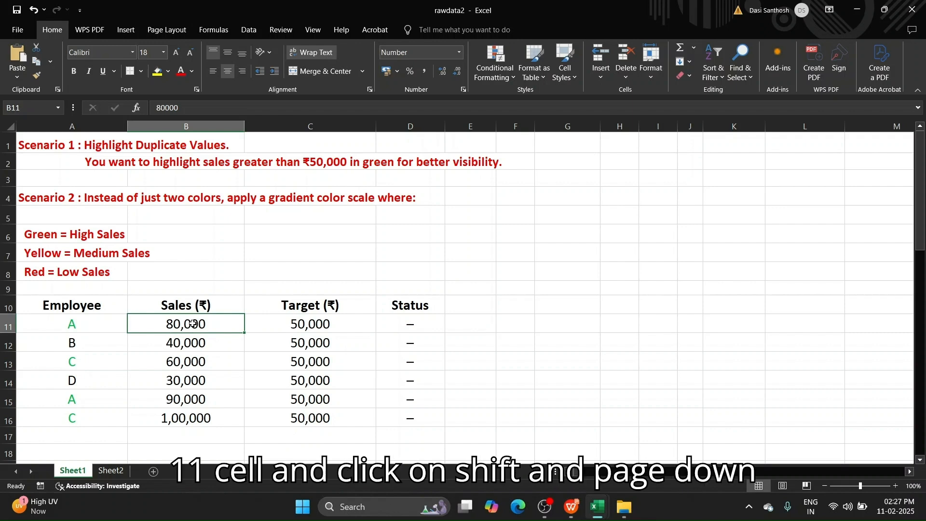
{"action": "key", "text": "shift+Down"}
{"action": "key", "text": "shift+Down"}
{"action": "key", "text": "shift+Down"}
{"action": "key", "text": "shift+Down"}
{"action": "key", "text": "shift+Down"}
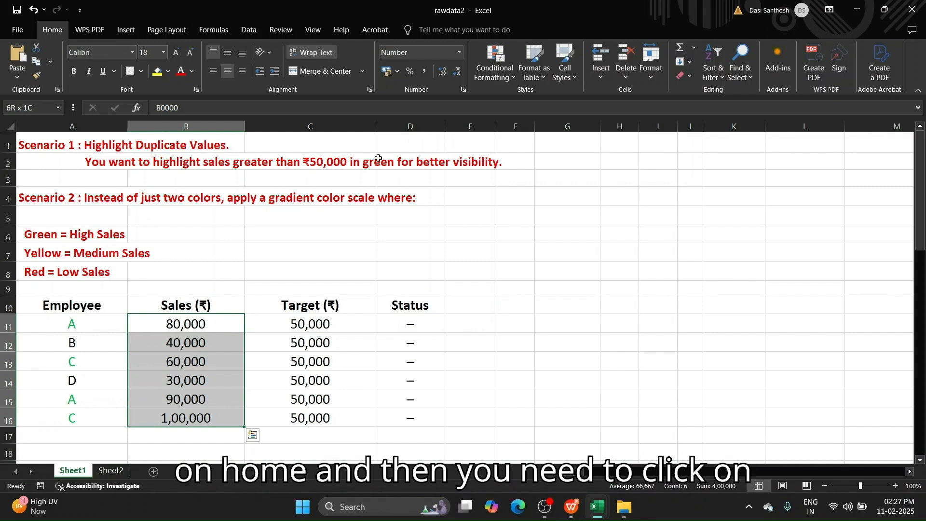
{"action": "left_click", "coordinate": [497, 59]}
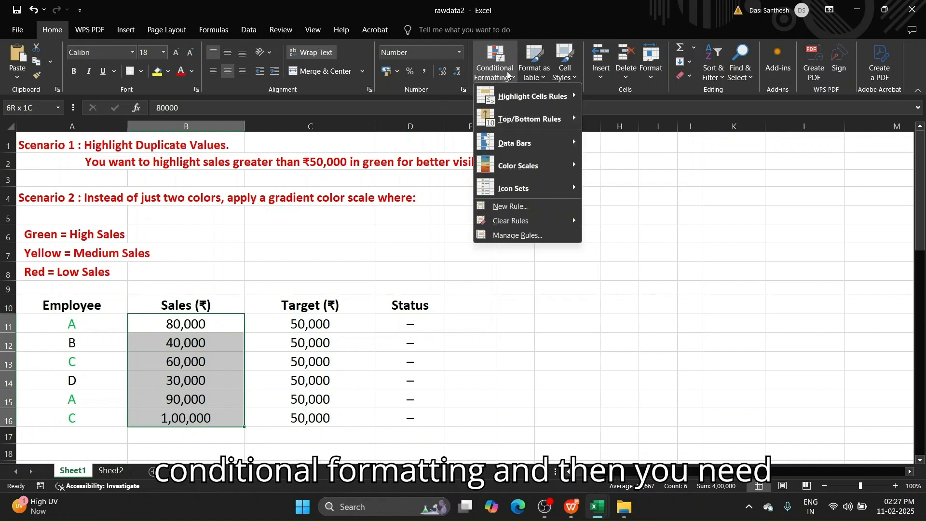
{"action": "mouse_move", "coordinate": [543, 99]}
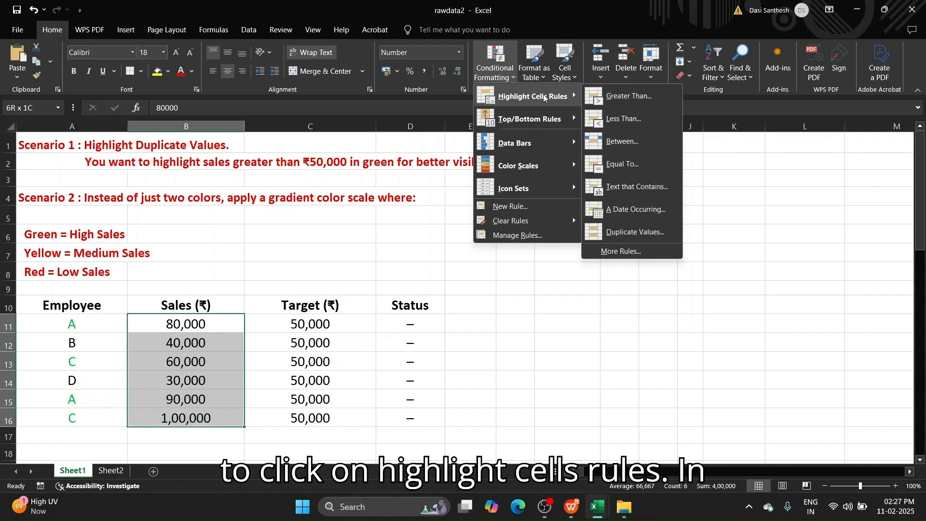
{"action": "left_click", "coordinate": [617, 96]}
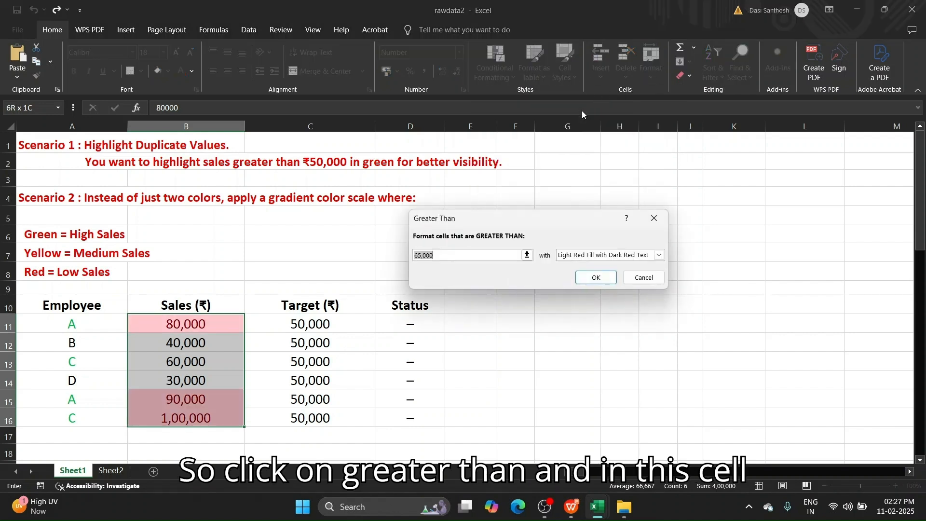
{"action": "left_click", "coordinate": [488, 256]}
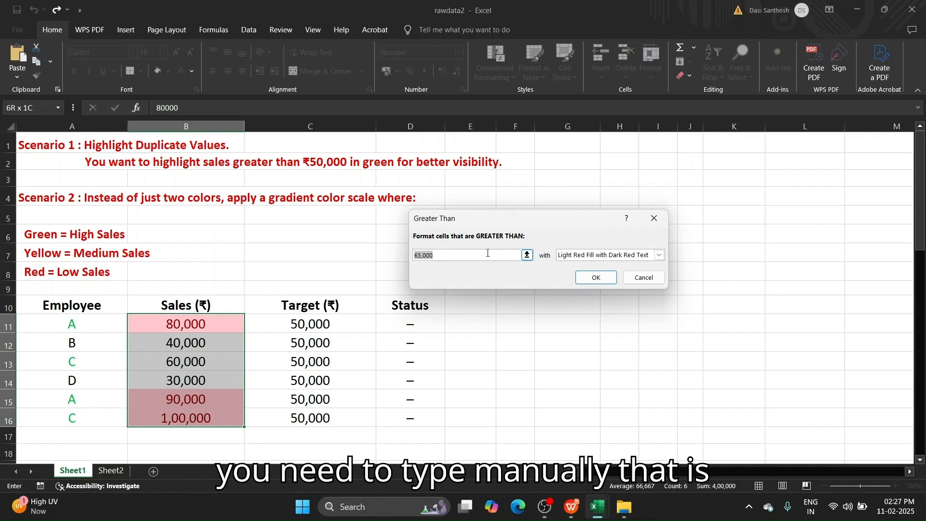
{"action": "key", "text": "BackSpace"}
{"action": "type", "text": "50000"}
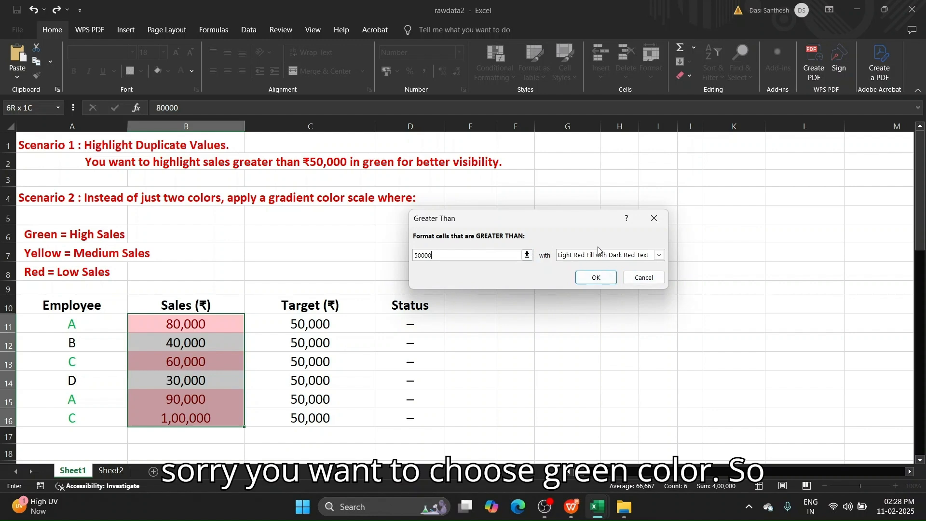
Give the Greater Than rule a custom format with the standard green font color and apply it to the sales values.
{"action": "left_click", "coordinate": [659, 258]}
{"action": "left_click", "coordinate": [660, 256]}
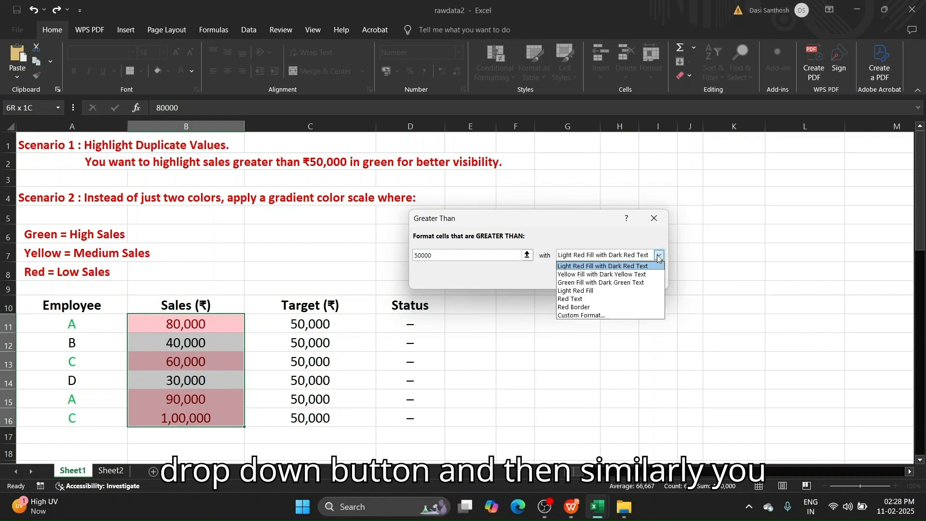
{"action": "left_click", "coordinate": [582, 316]}
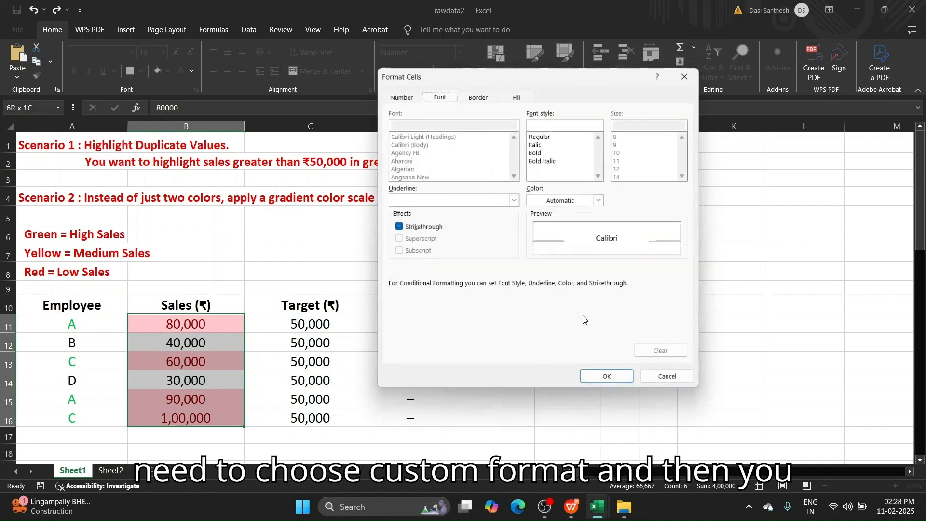
{"action": "left_click", "coordinate": [600, 201]}
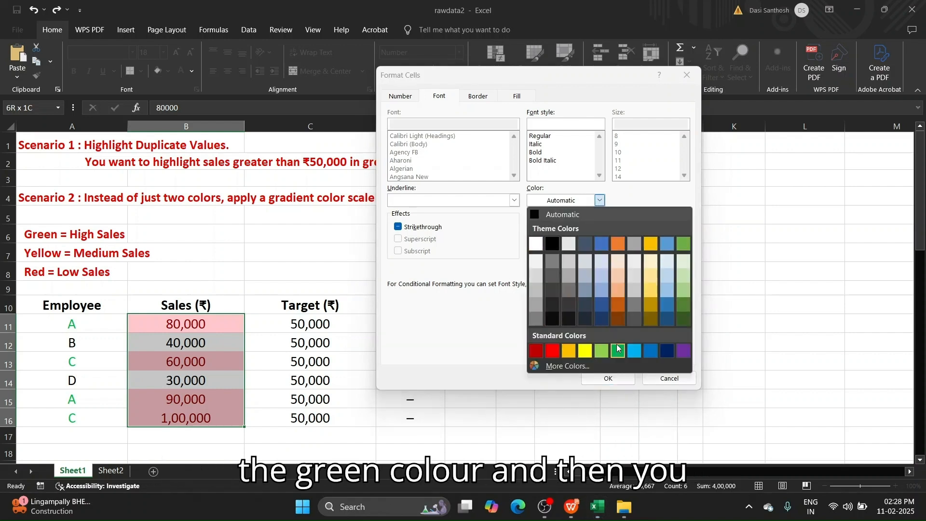
{"action": "left_click", "coordinate": [618, 349]}
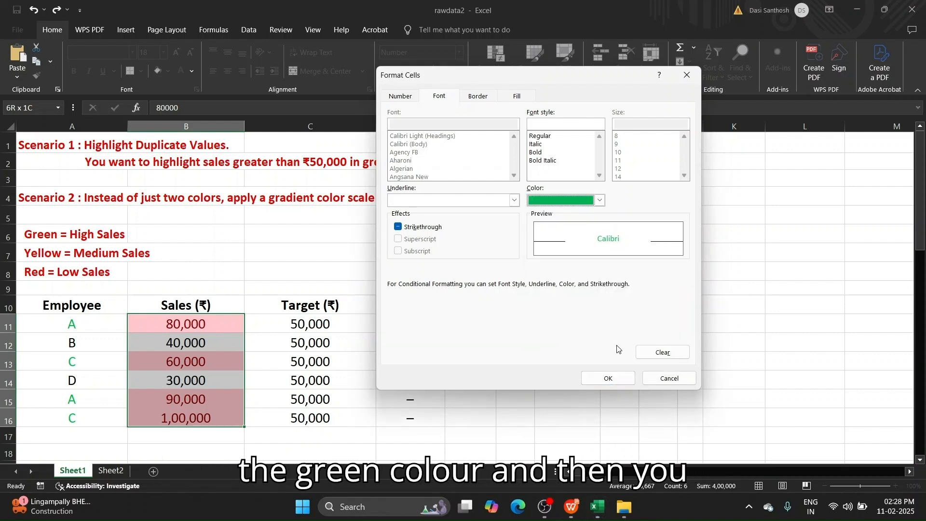
{"action": "left_click", "coordinate": [596, 379]}
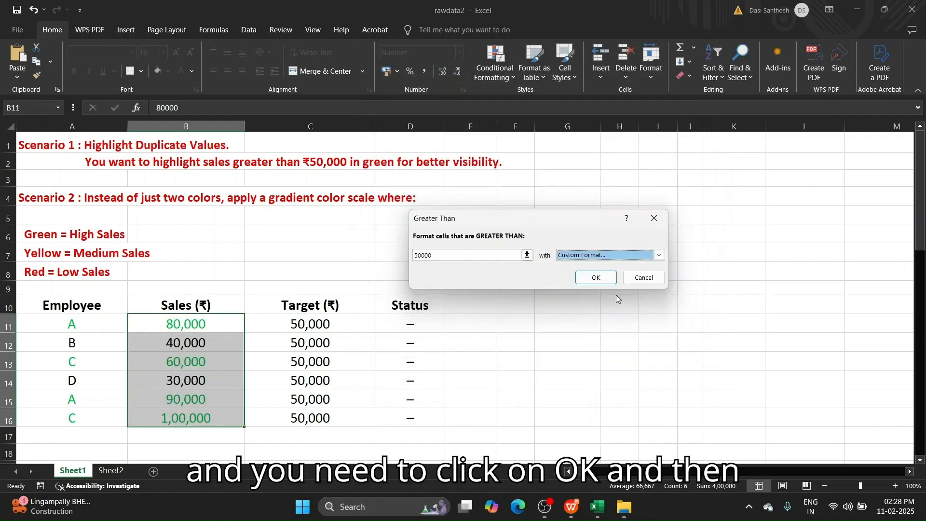
{"action": "left_click", "coordinate": [598, 277]}
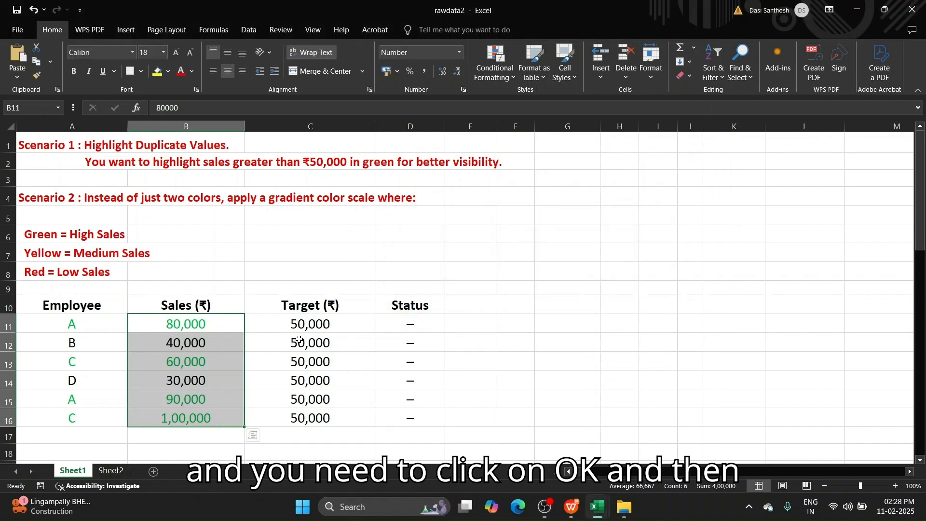
Check the highlighted values in the Sales column and read the Scenario 1 and Scenario 2 instructions.
{"action": "left_click", "coordinate": [237, 284]}
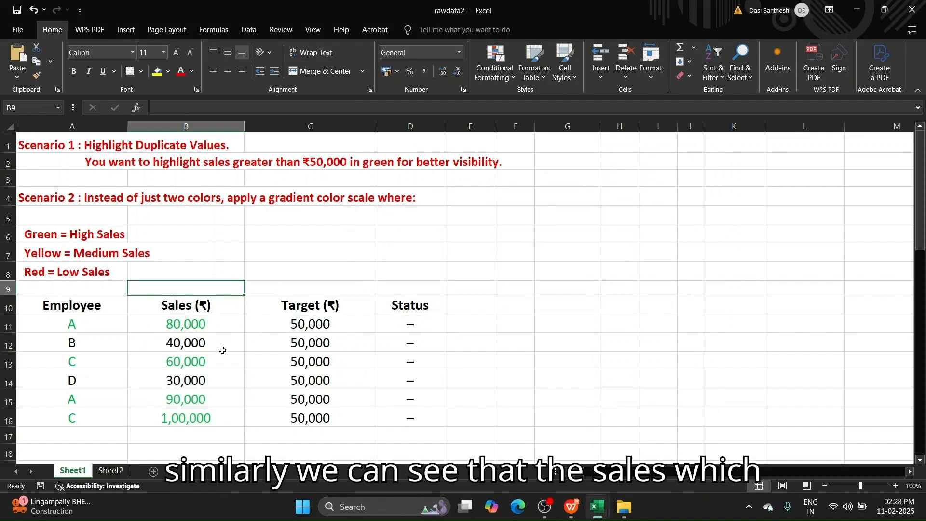
{"action": "left_click", "coordinate": [214, 327]}
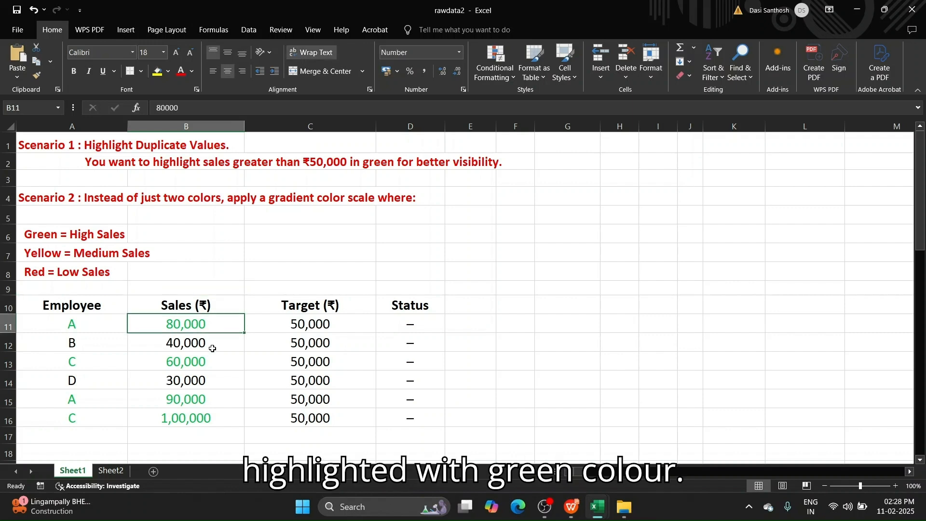
{"action": "left_click", "coordinate": [213, 362]}
{"action": "left_click", "coordinate": [213, 395]}
{"action": "left_click", "coordinate": [216, 416]}
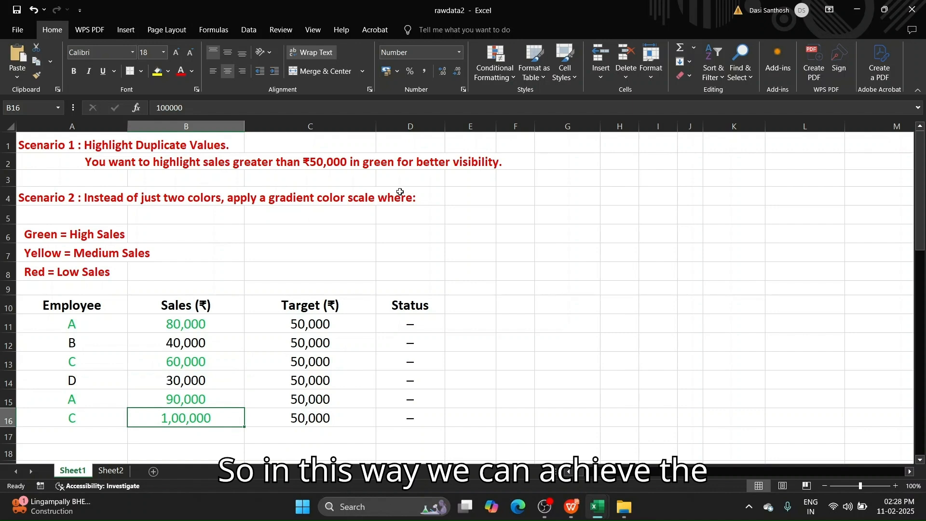
{"action": "left_click", "coordinate": [69, 155]}
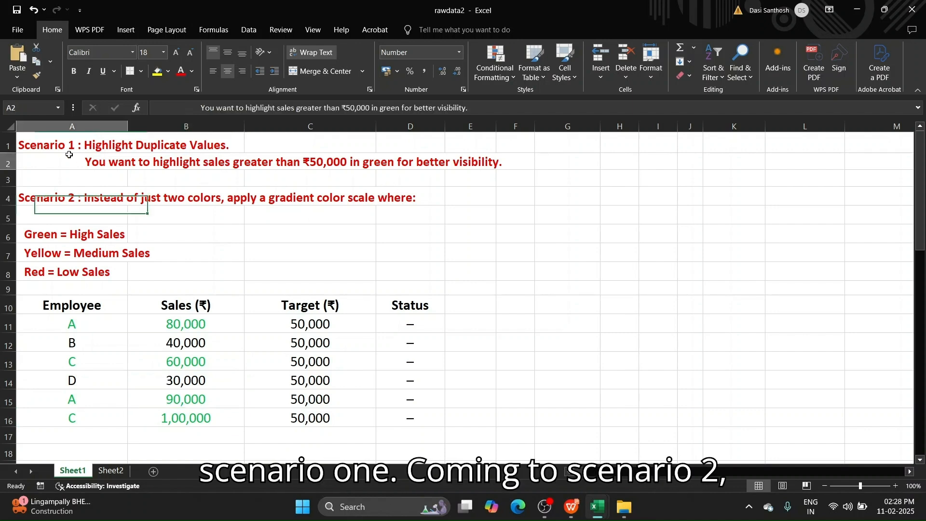
{"action": "left_click", "coordinate": [57, 198]}
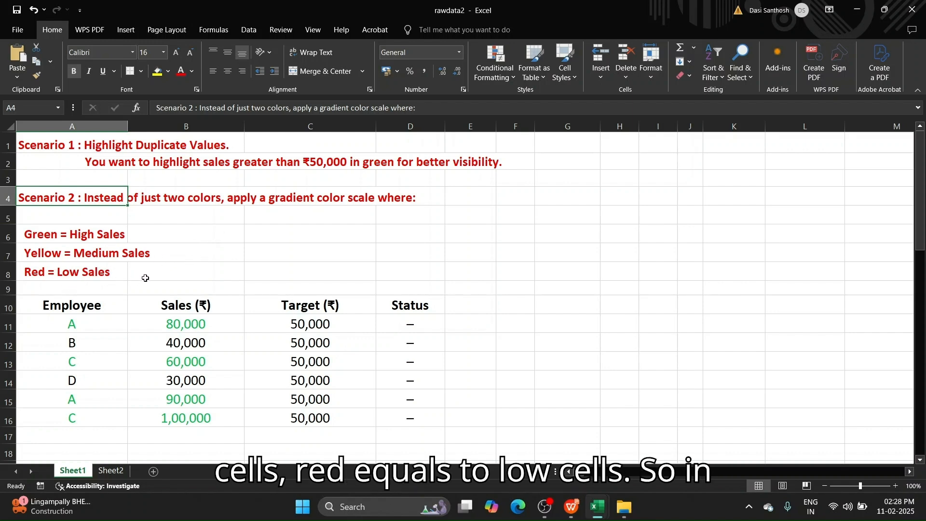
Clear the conditional formatting rules from the sales values in B11:B16 only.
{"action": "left_click", "coordinate": [199, 324]}
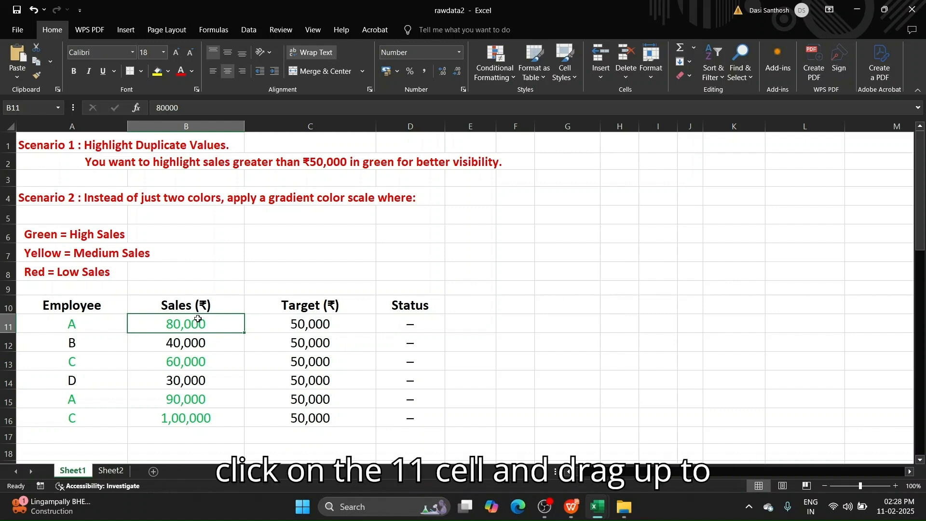
{"action": "key", "text": "shift+Down"}
{"action": "key", "text": "shift+Down"}
{"action": "key", "text": "shift+Down"}
{"action": "key", "text": "shift+Down"}
{"action": "key", "text": "shift+Down"}
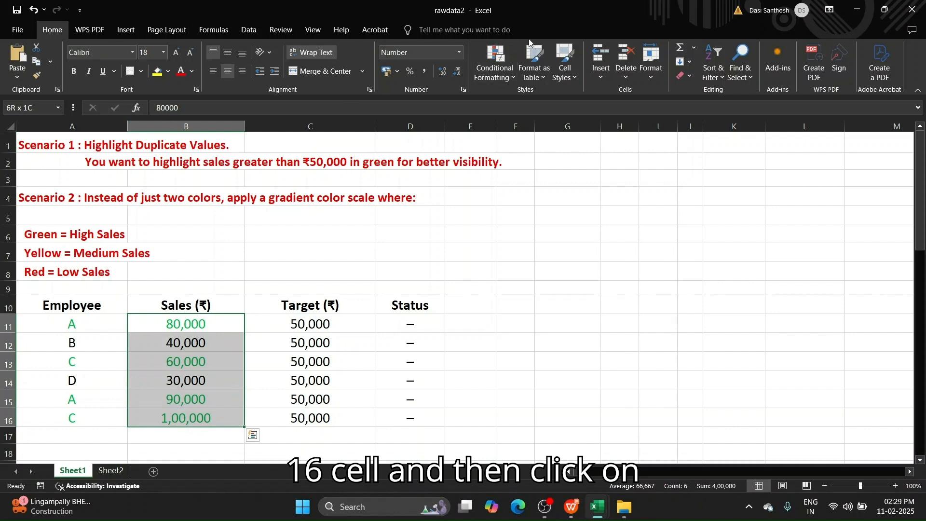
{"action": "left_click", "coordinate": [496, 60]}
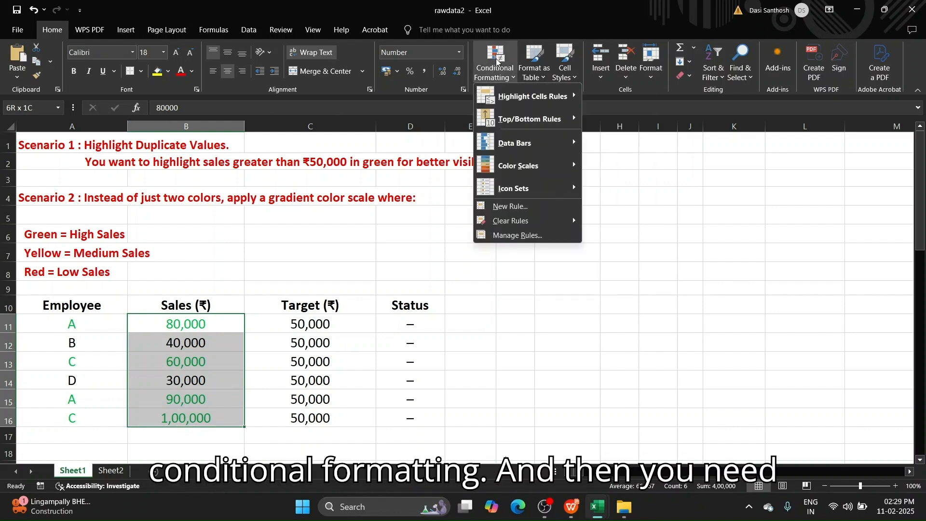
{"action": "mouse_move", "coordinate": [498, 221]}
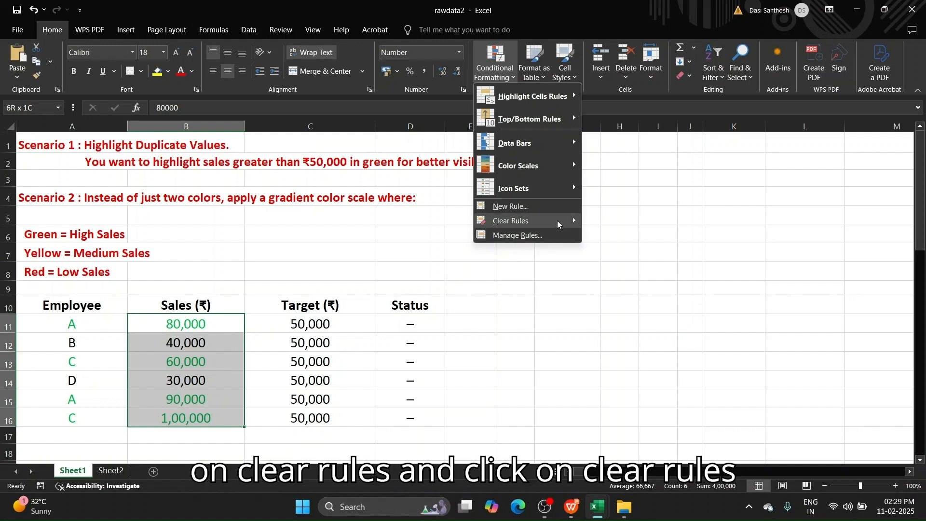
{"action": "mouse_move", "coordinate": [545, 221]}
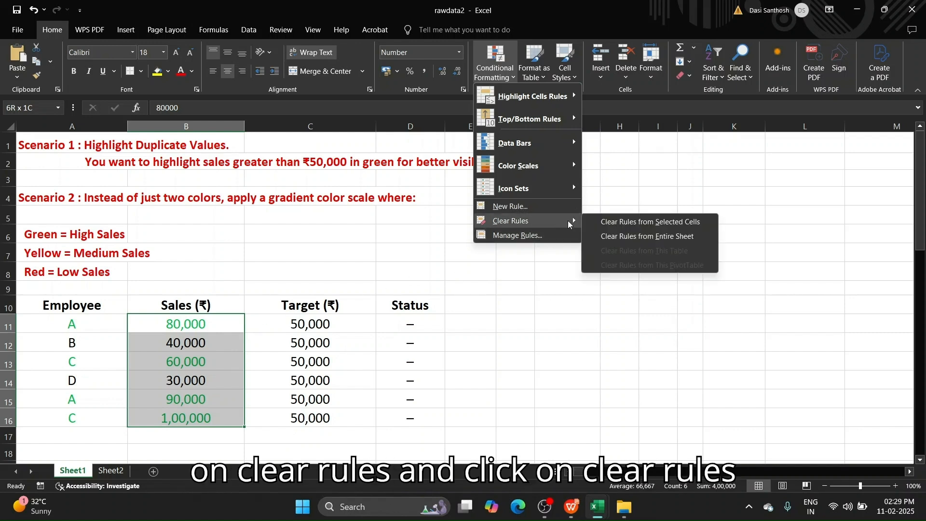
{"action": "left_click", "coordinate": [629, 226]}
{"action": "left_click_drag", "start_coordinate": [236, 288], "coordinate": [237, 296]}
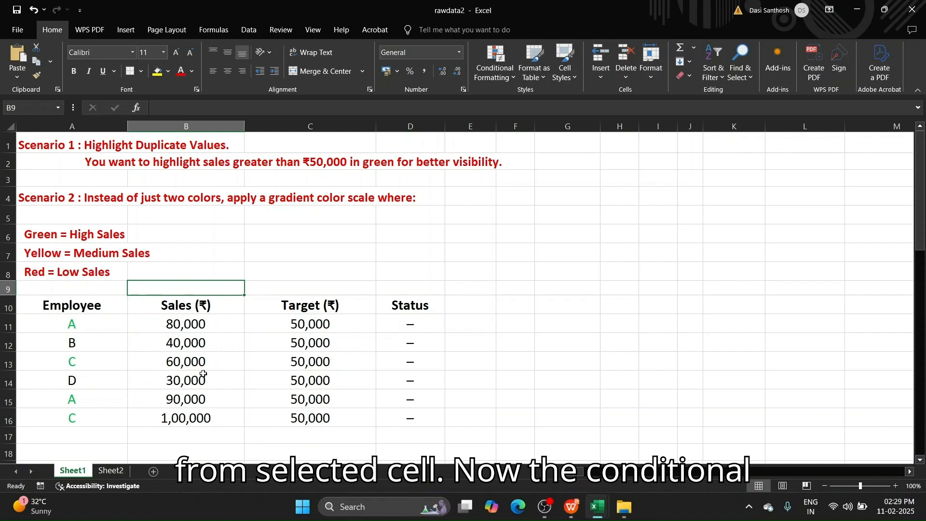
Apply the Green - Yellow - Red Color Scale to the sales values in B11:B16.
{"action": "double_click", "coordinate": [232, 324]}
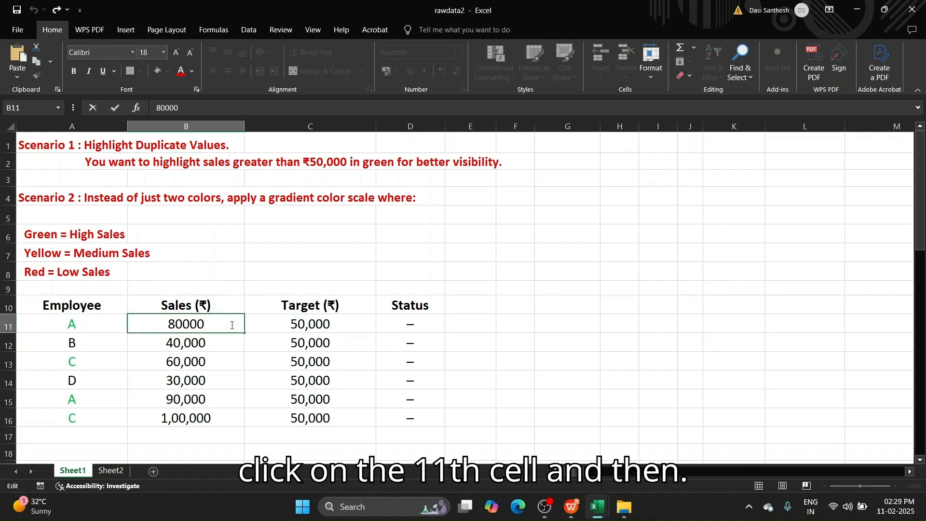
{"action": "left_click", "coordinate": [249, 298]}
{"action": "left_click", "coordinate": [224, 317]}
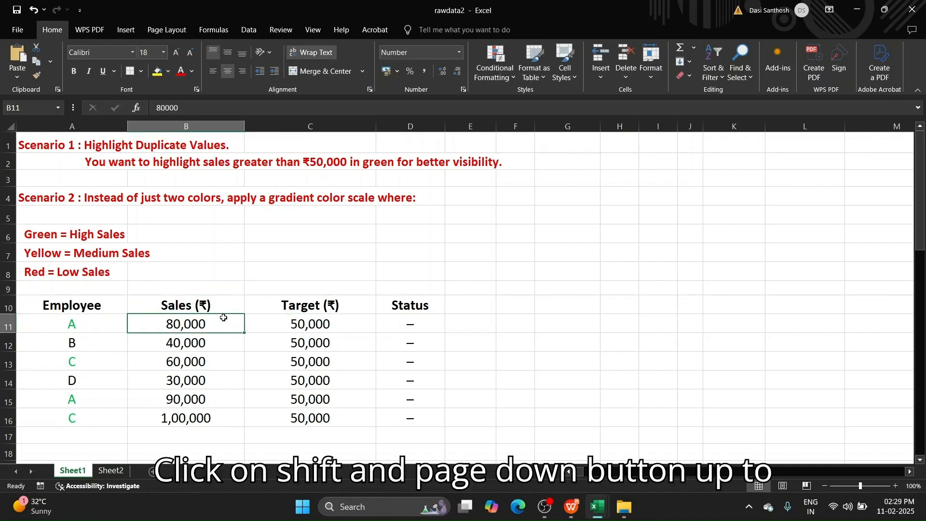
{"action": "key", "text": "shift+Down"}
{"action": "key", "text": "shift+Down"}
{"action": "key", "text": "shift+Down"}
{"action": "key", "text": "shift+Down"}
{"action": "key", "text": "shift+Down"}
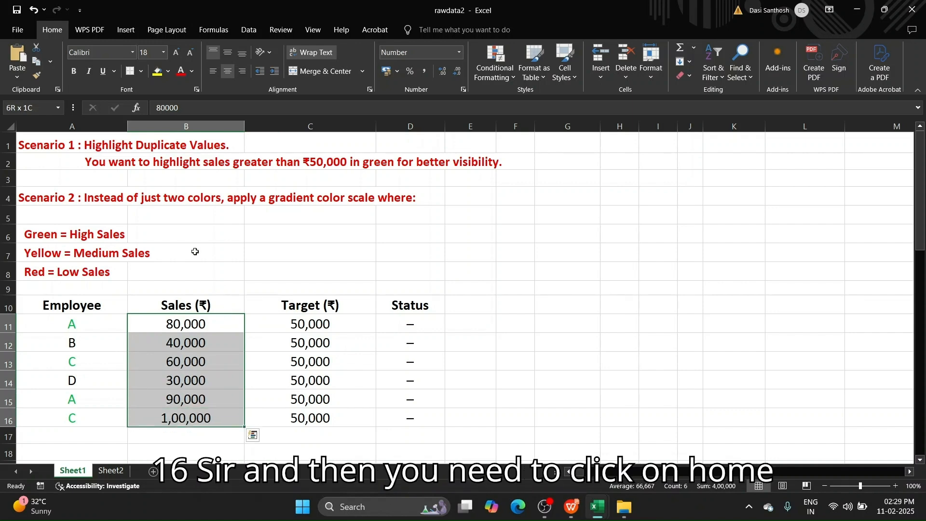
{"action": "left_click", "coordinate": [493, 57]}
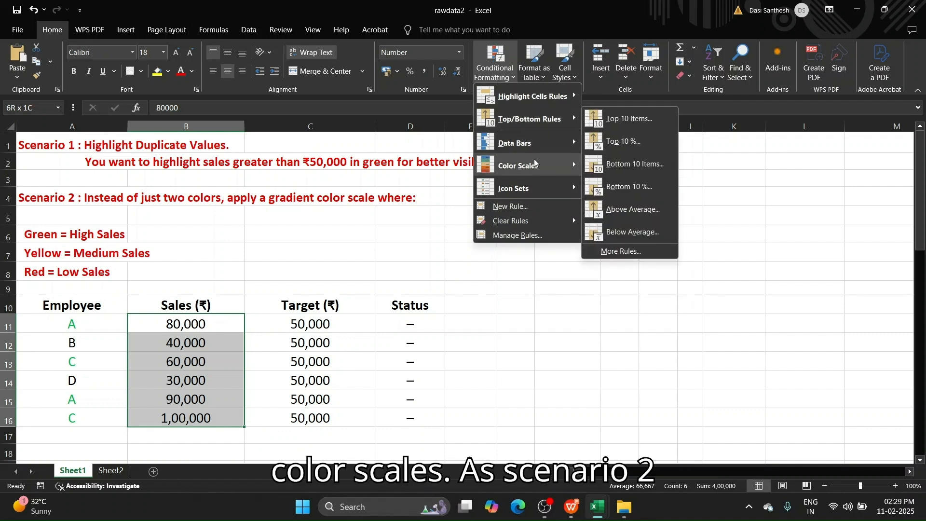
{"action": "mouse_move", "coordinate": [536, 167]}
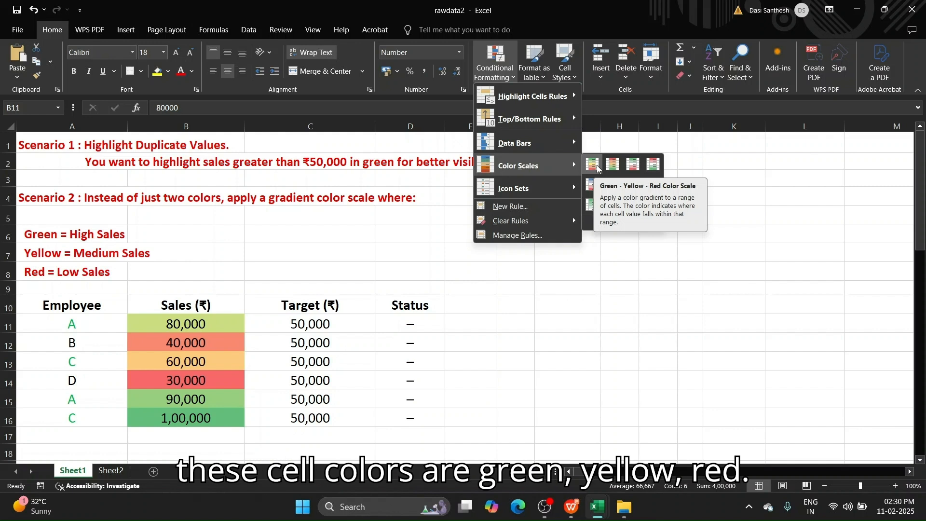
{"action": "left_click", "coordinate": [594, 165]}
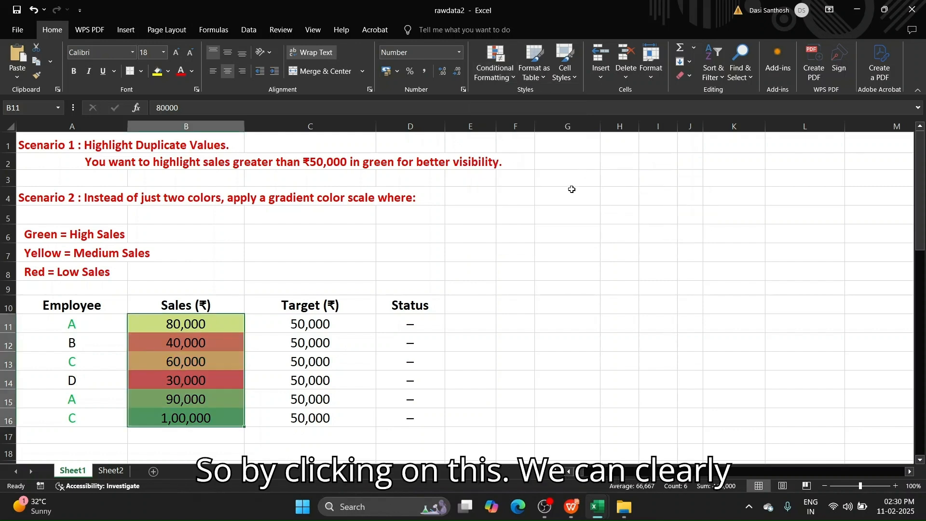
Compare the color of each sales value with the Scenario 2 legend for high, medium and low sales.
{"action": "left_click", "coordinate": [263, 415]}
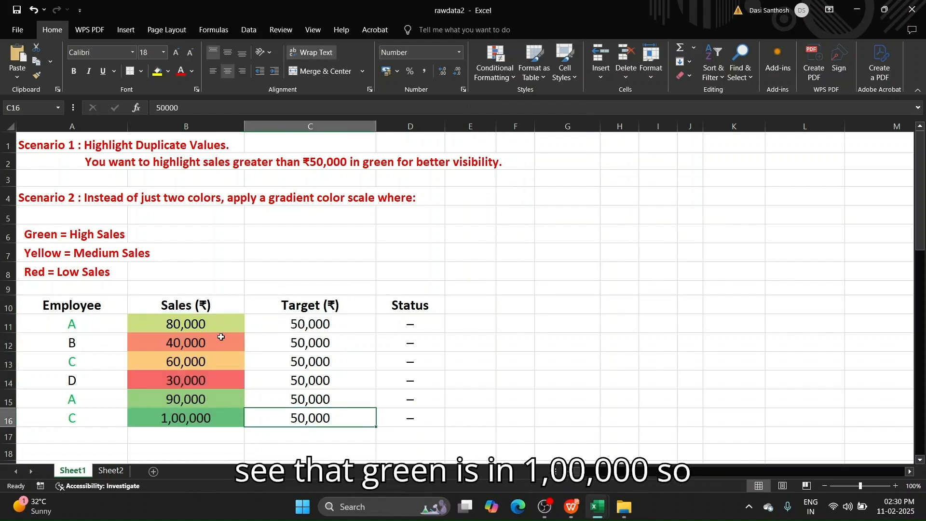
{"action": "left_click", "coordinate": [175, 420]}
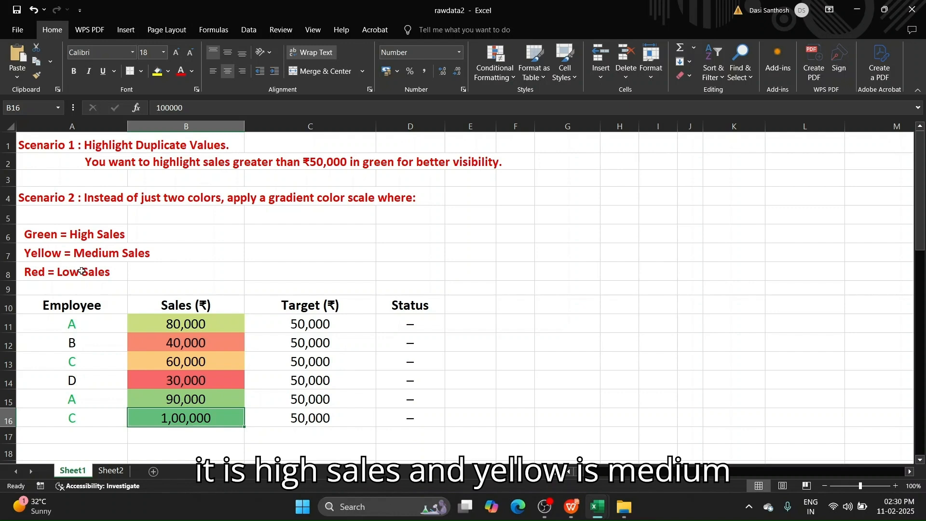
{"action": "left_click", "coordinate": [191, 365]}
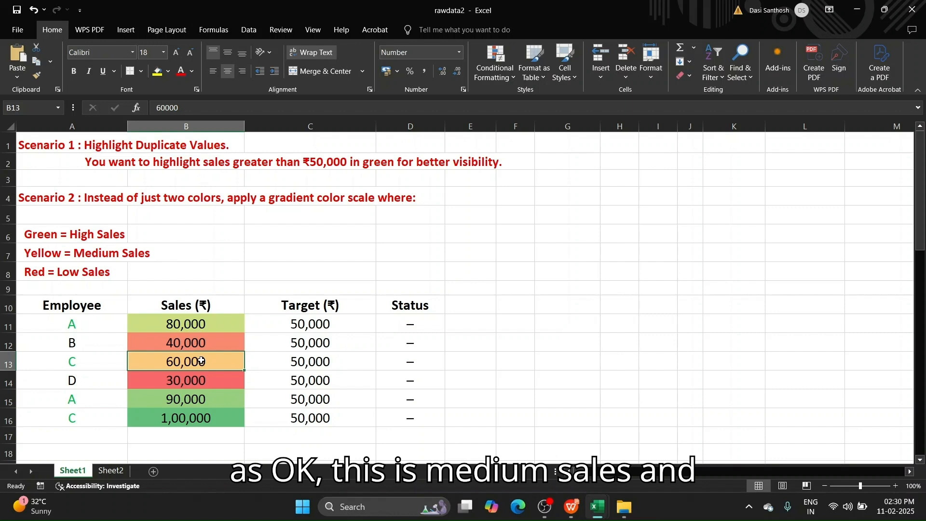
{"action": "left_click", "coordinate": [191, 397]}
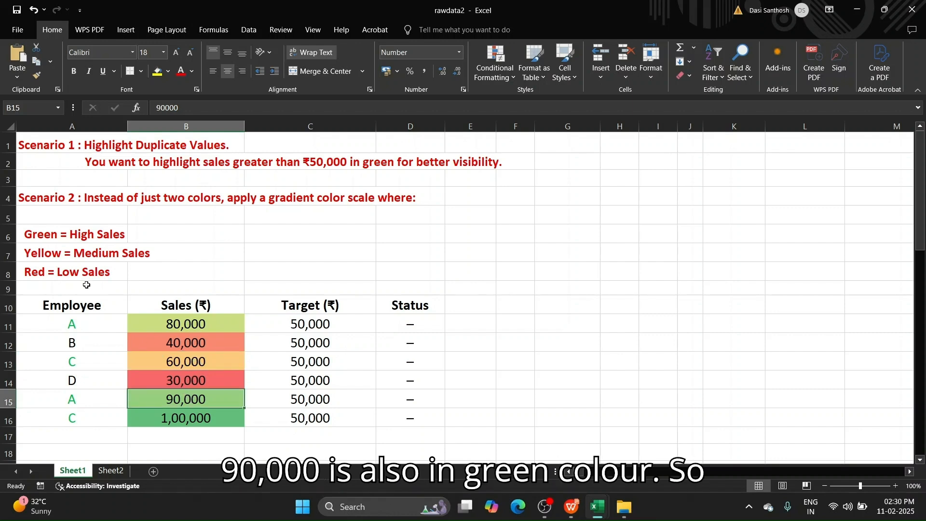
{"action": "left_click", "coordinate": [197, 423]}
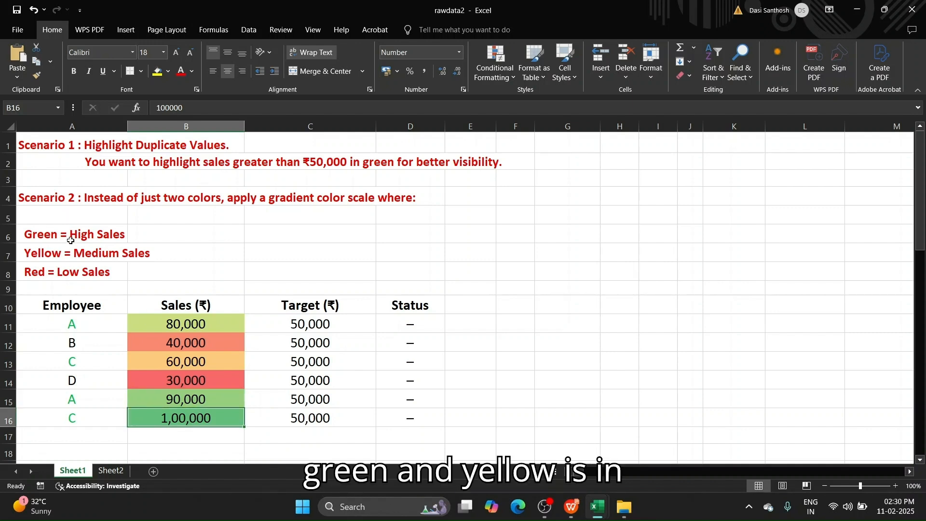
{"action": "left_click", "coordinate": [188, 362]}
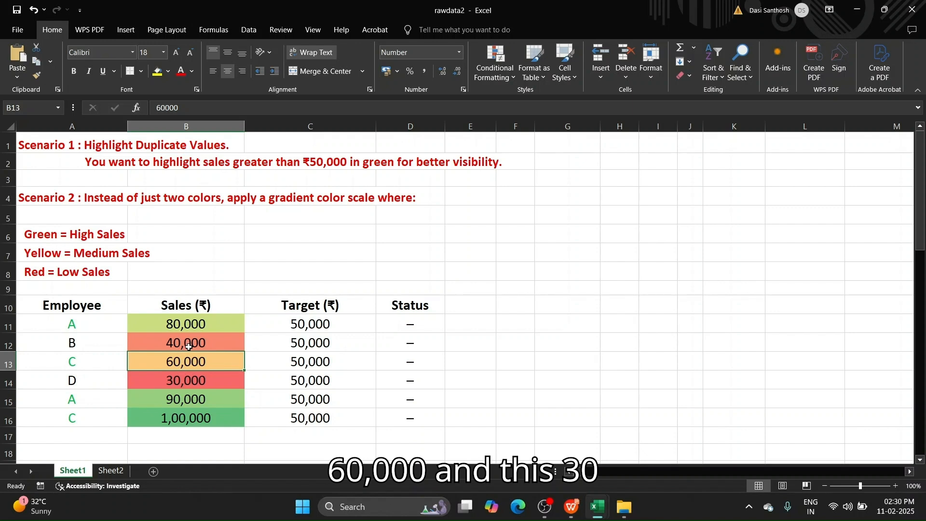
{"action": "left_click", "coordinate": [189, 346]}
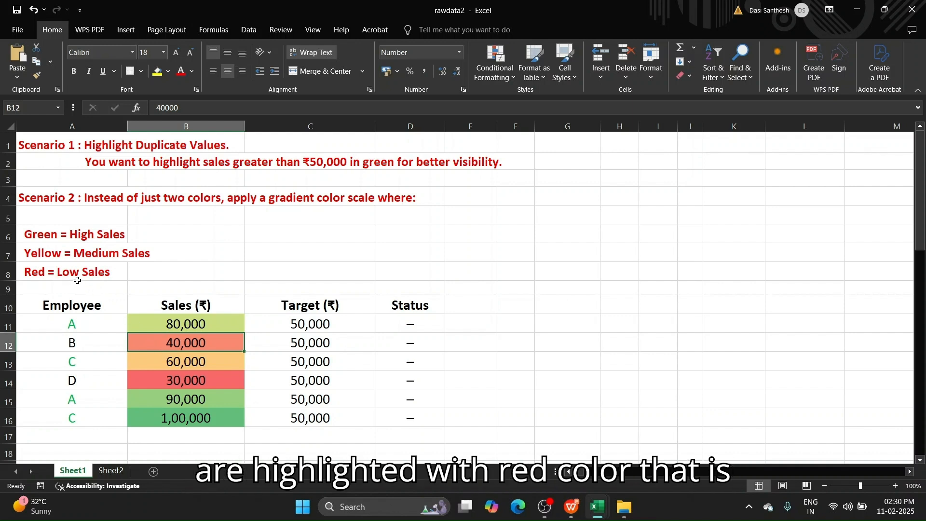
{"action": "double_click", "coordinate": [182, 381]}
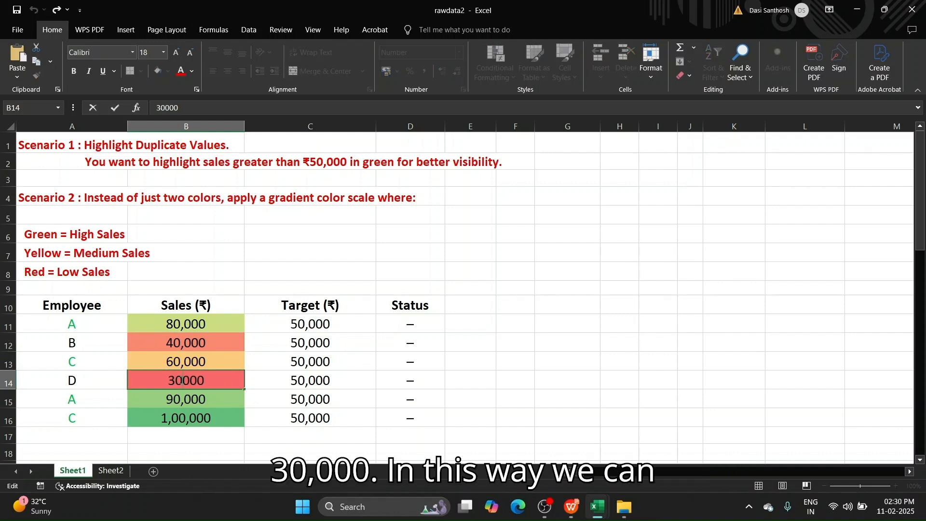
{"action": "left_click", "coordinate": [499, 383]}
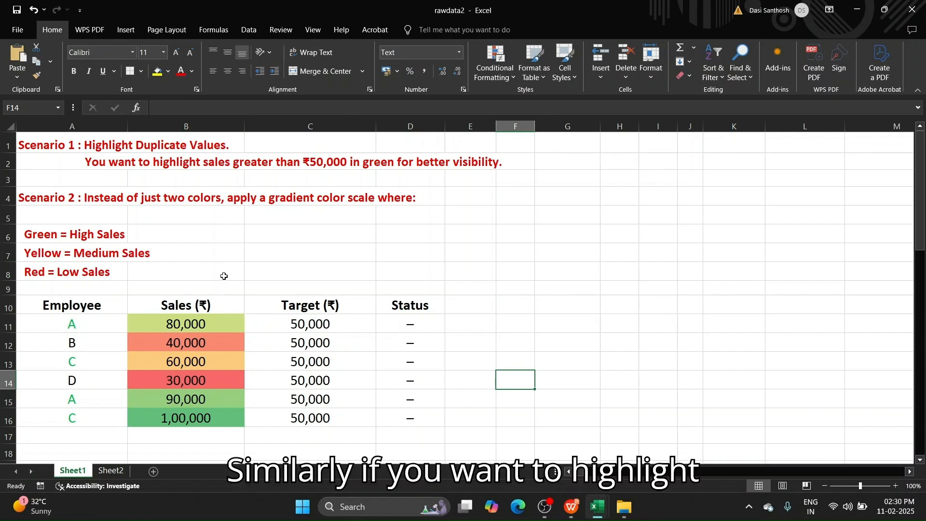
Add red gradient-fill data bars to the sales values in B11:B16.
{"action": "left_click", "coordinate": [191, 320]}
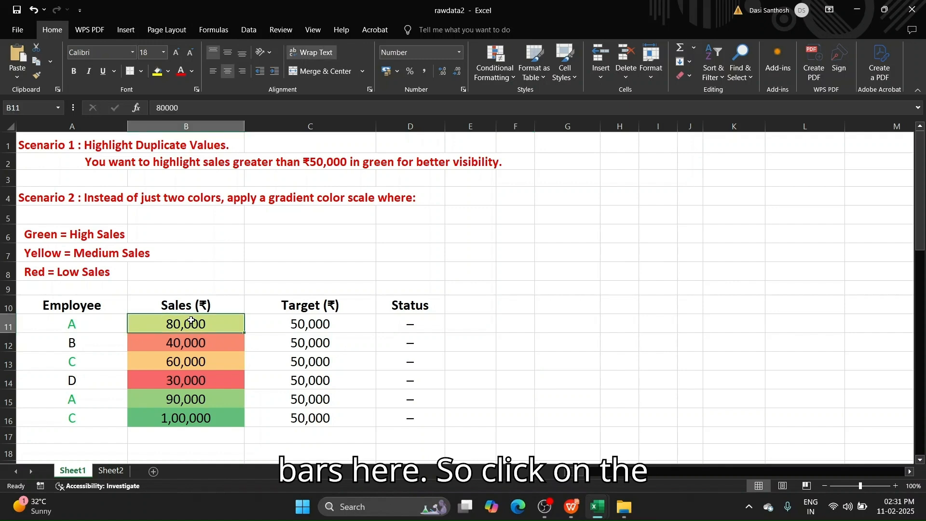
{"action": "left_click_drag", "start_coordinate": [191, 320], "coordinate": [193, 418]}
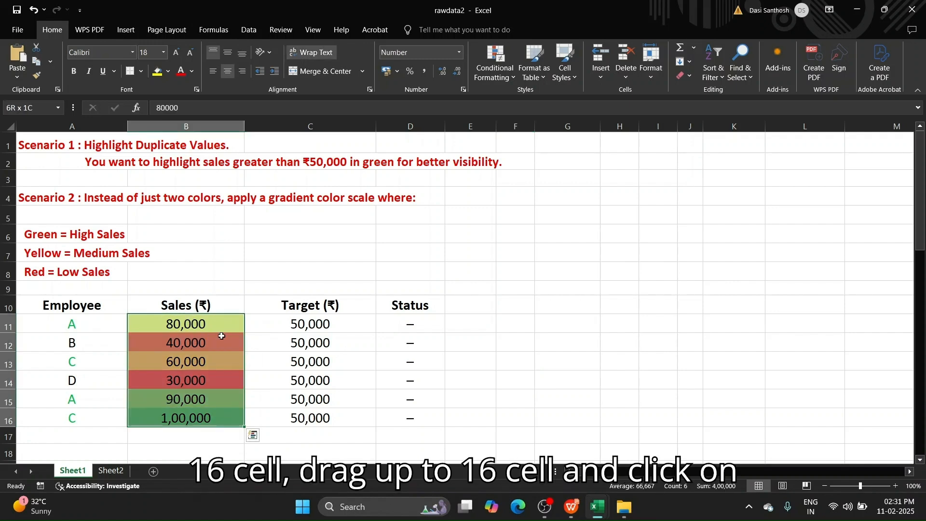
{"action": "left_click", "coordinate": [505, 58]}
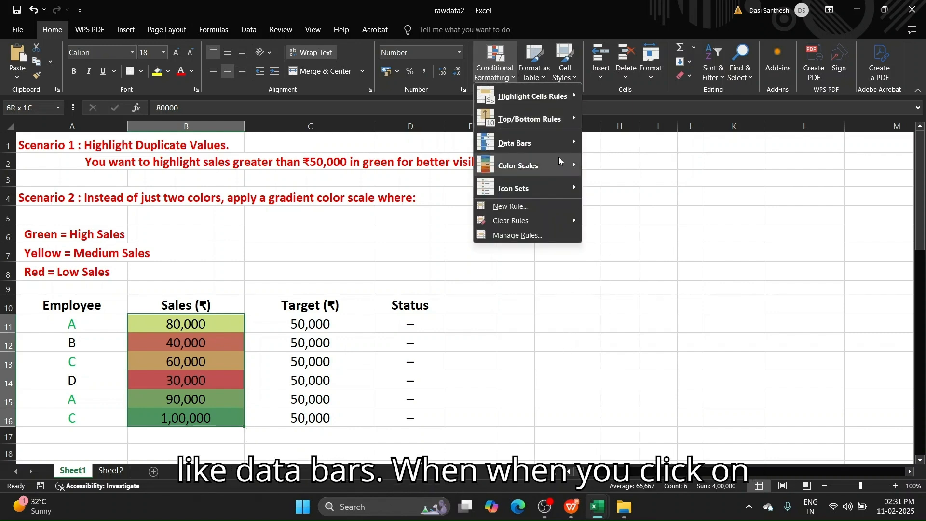
{"action": "mouse_move", "coordinate": [556, 146]}
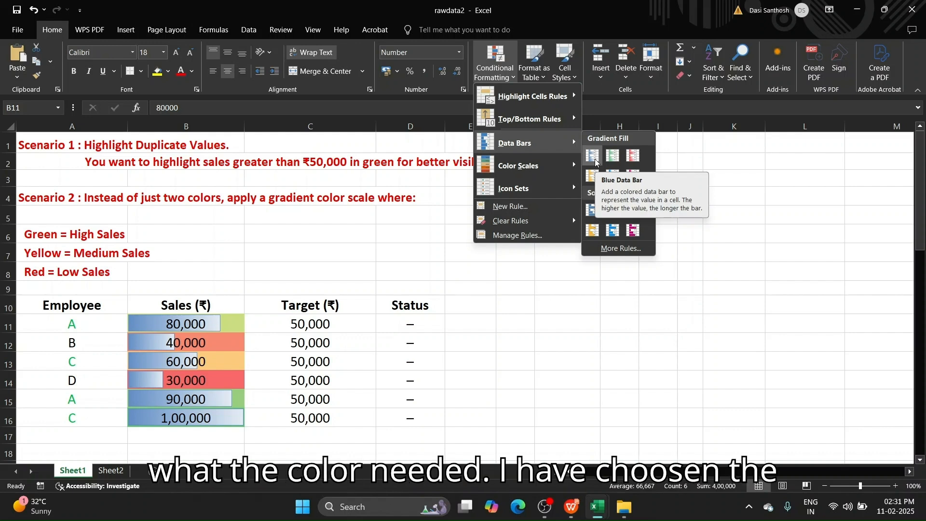
{"action": "left_click", "coordinate": [631, 156]}
{"action": "left_click", "coordinate": [316, 252]}
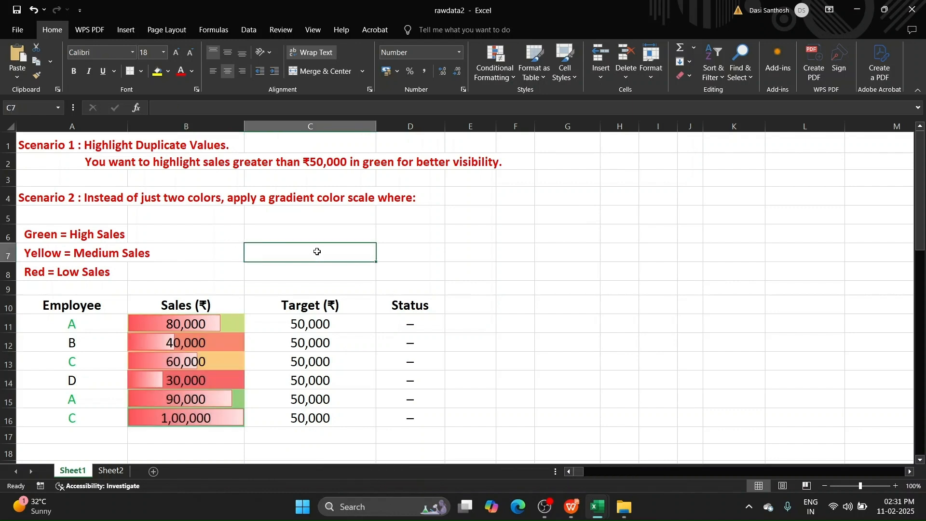